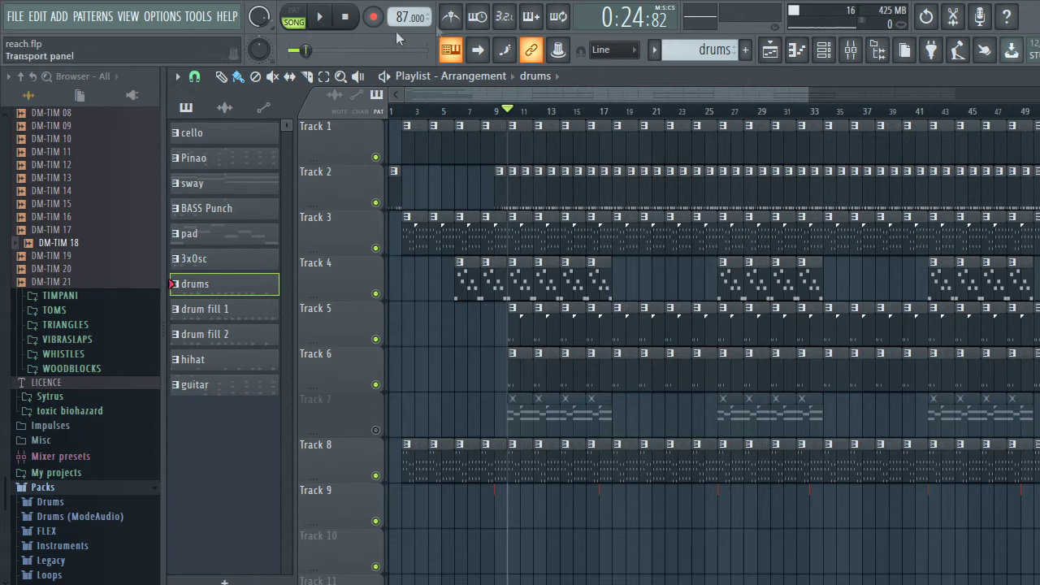
- Show the mixer and select the guitar track on insert 6 to display its effect slots
{"action": "left_click", "coordinate": [823, 51]}
{"action": "left_click", "coordinate": [849, 50]}
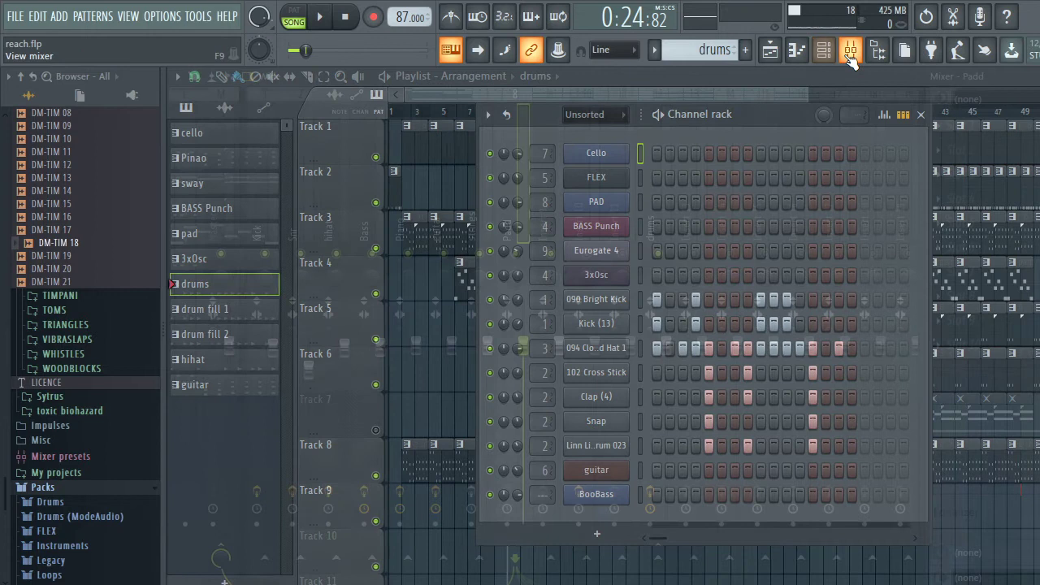
{"action": "left_click", "coordinate": [497, 179]}
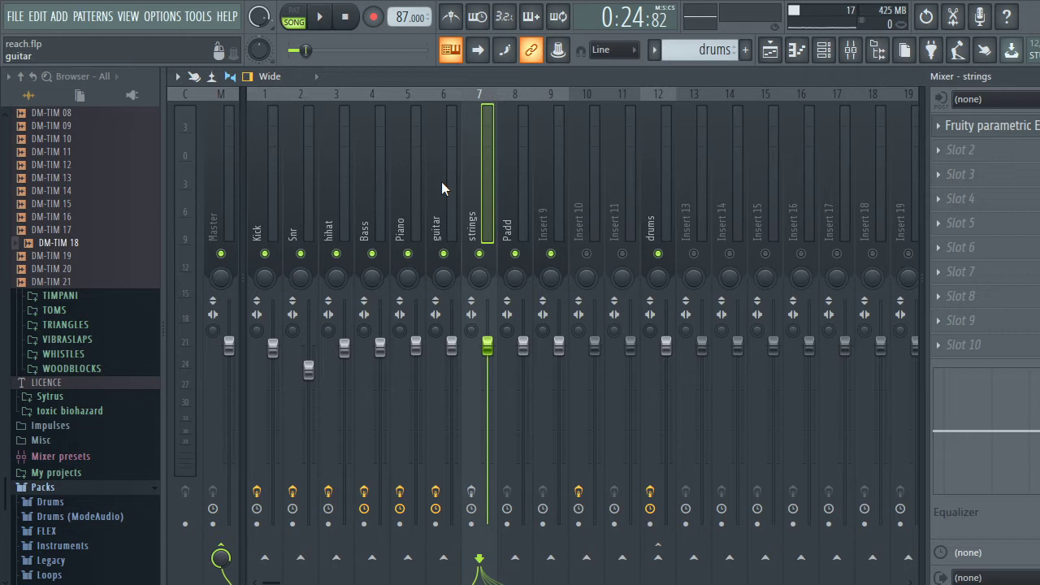
{"action": "left_click", "coordinate": [408, 195]}
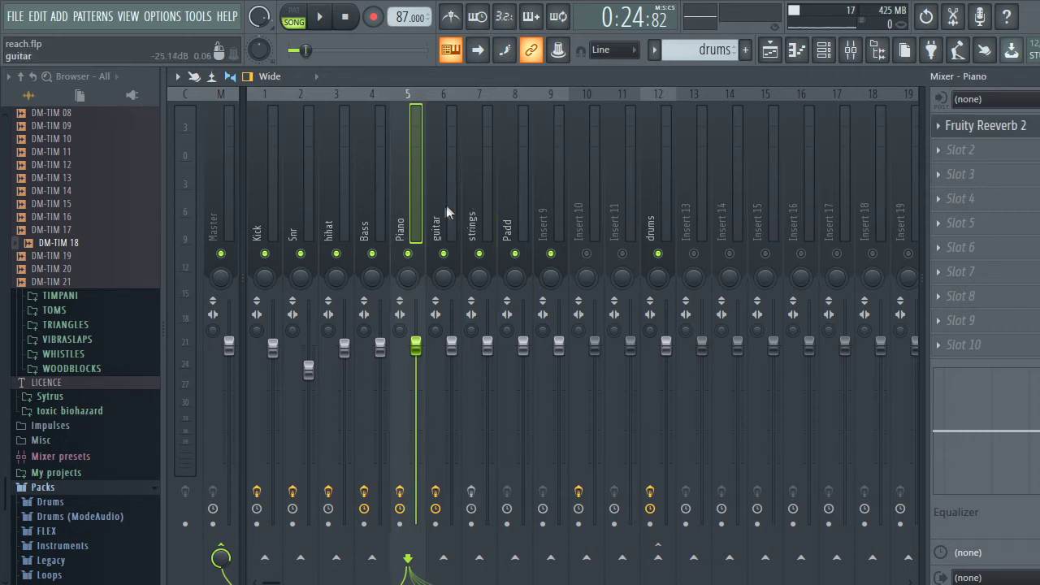
{"action": "left_click", "coordinate": [446, 209]}
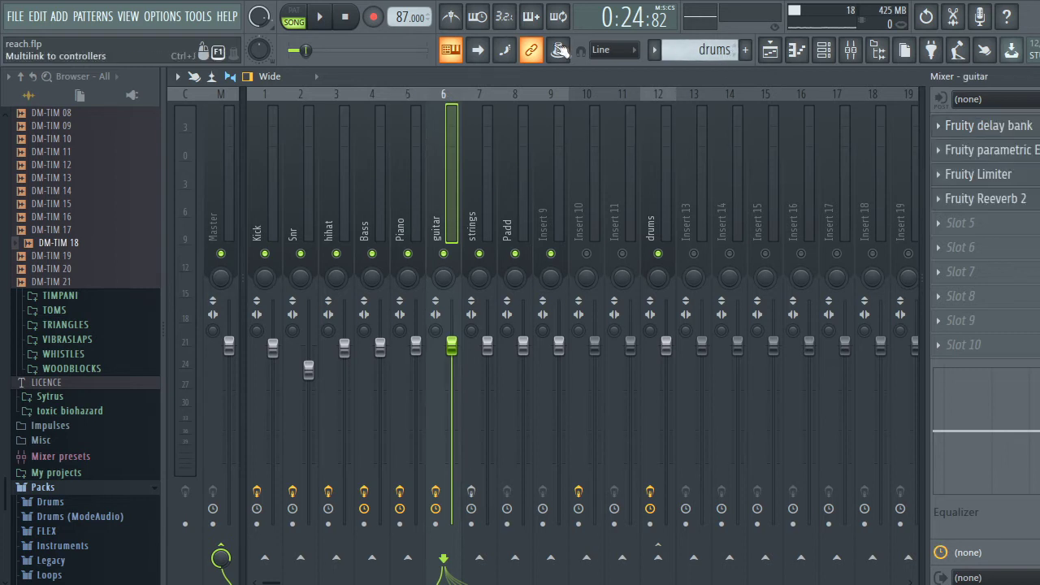
- Select the guitar pattern, and play it on its own in pattern mode
{"action": "left_click", "coordinate": [708, 50]}
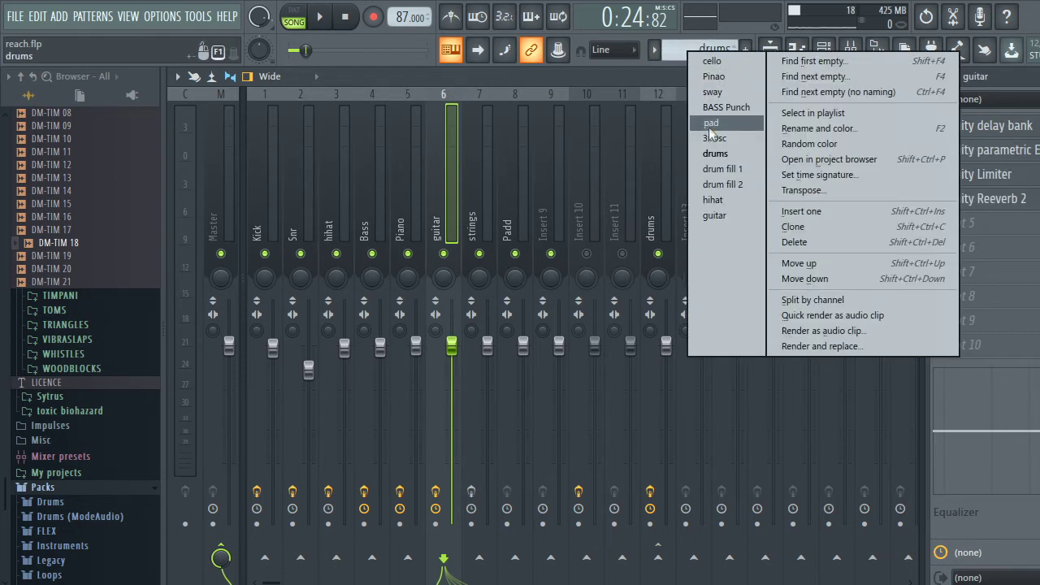
{"action": "left_click", "coordinate": [714, 216]}
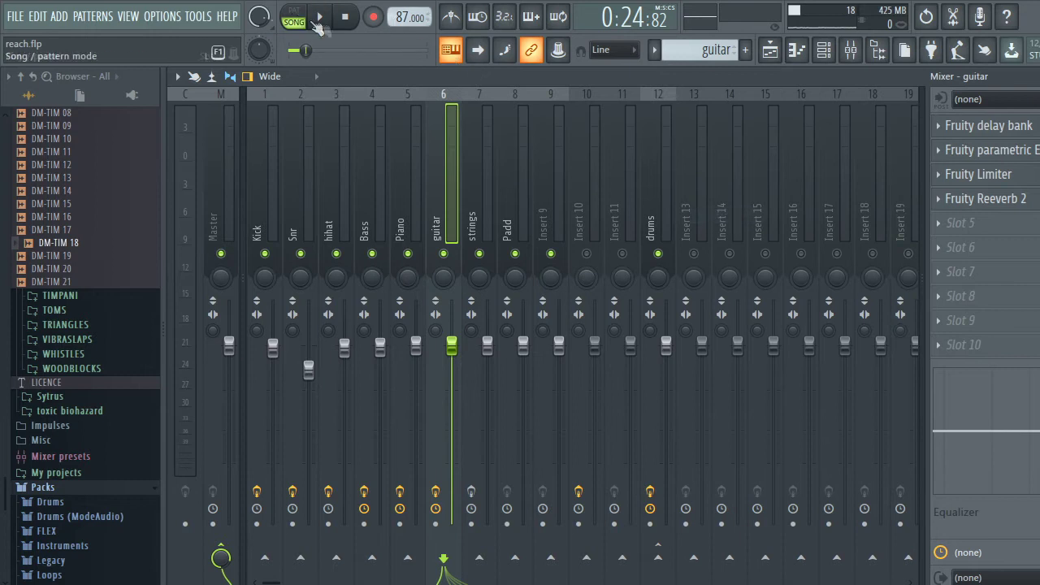
{"action": "left_click", "coordinate": [293, 16]}
{"action": "left_click", "coordinate": [319, 16]}
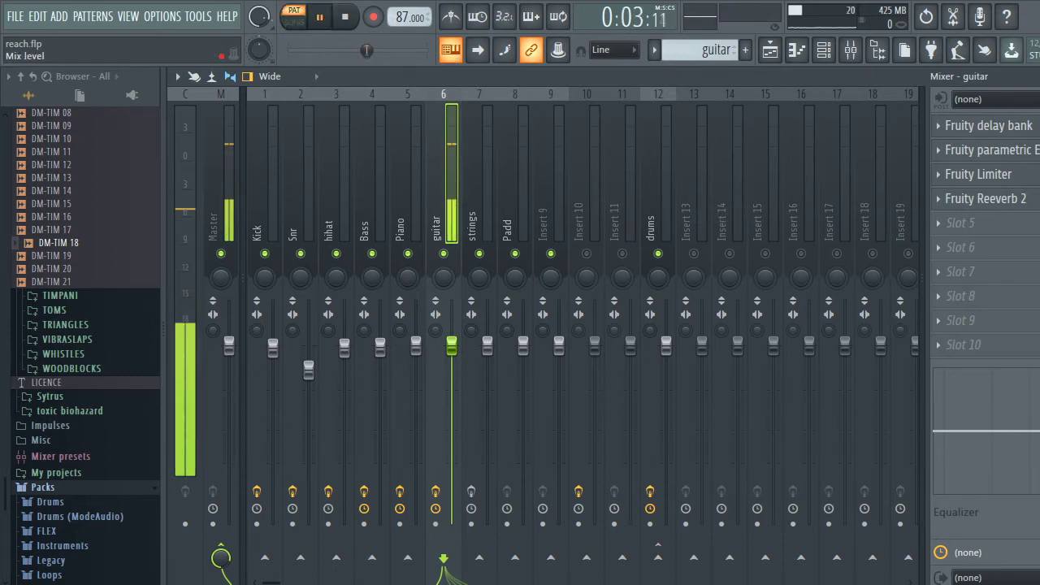
{"action": "key", "text": "space"}
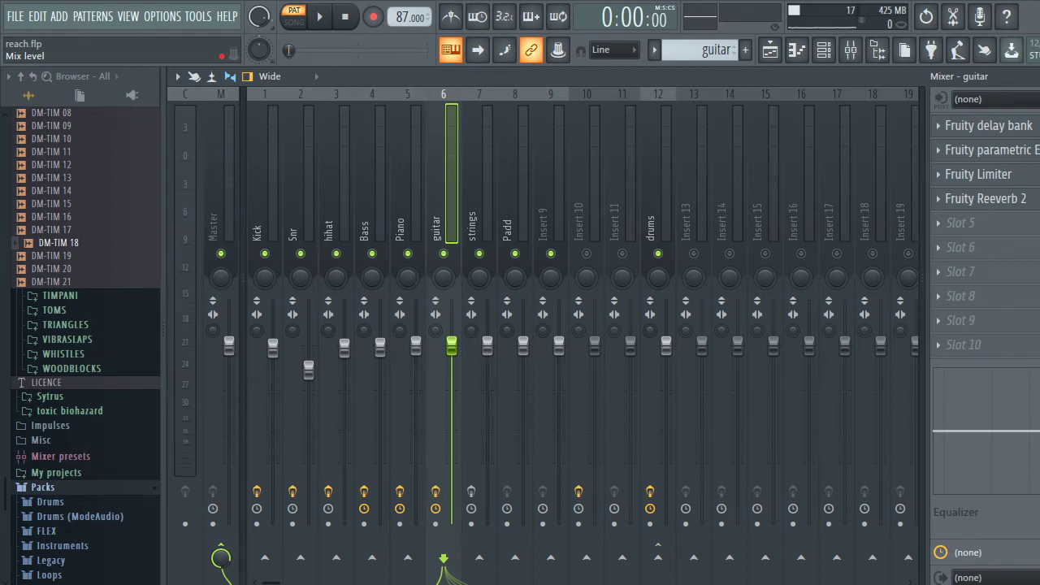
- Move Fruity delay bank down to slot 2 on the guitar track, and shift Fruity parametric EQ 2 from slot 1 round to slot 10
{"action": "left_click", "coordinate": [940, 126]}
{"action": "left_click", "coordinate": [977, 418]}
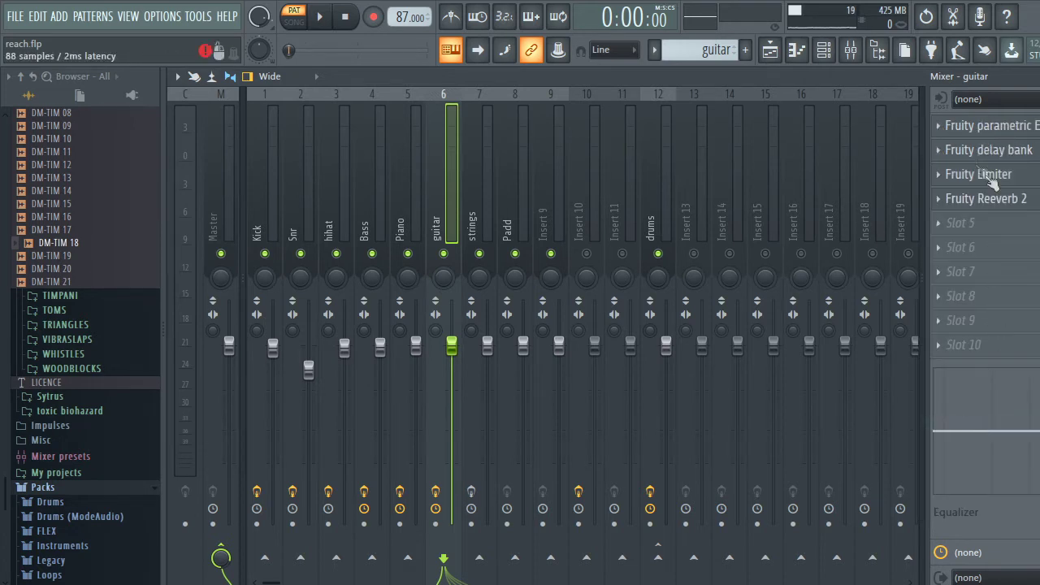
{"action": "left_click", "coordinate": [940, 127]}
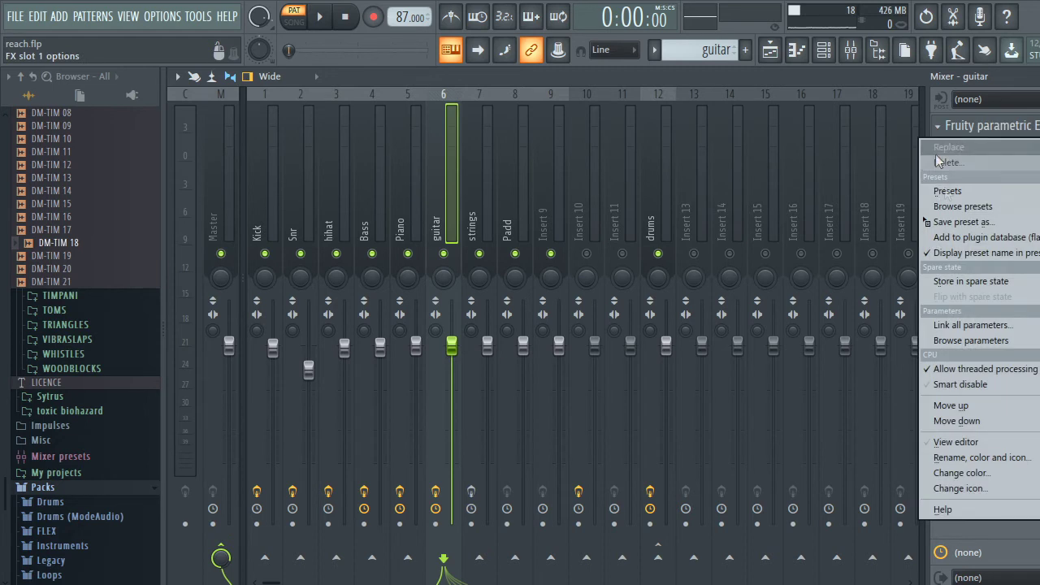
{"action": "left_click", "coordinate": [957, 402]}
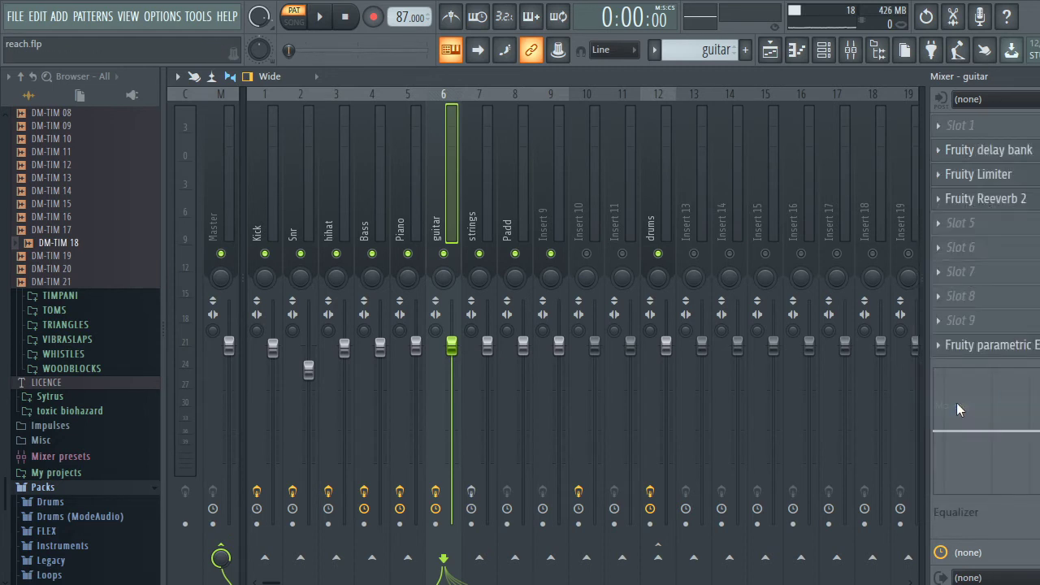
- Move Fruity parametric EQ 2 up the guitar track's effect chain, one slot at a time, to slot 6
{"action": "left_click", "coordinate": [947, 345]}
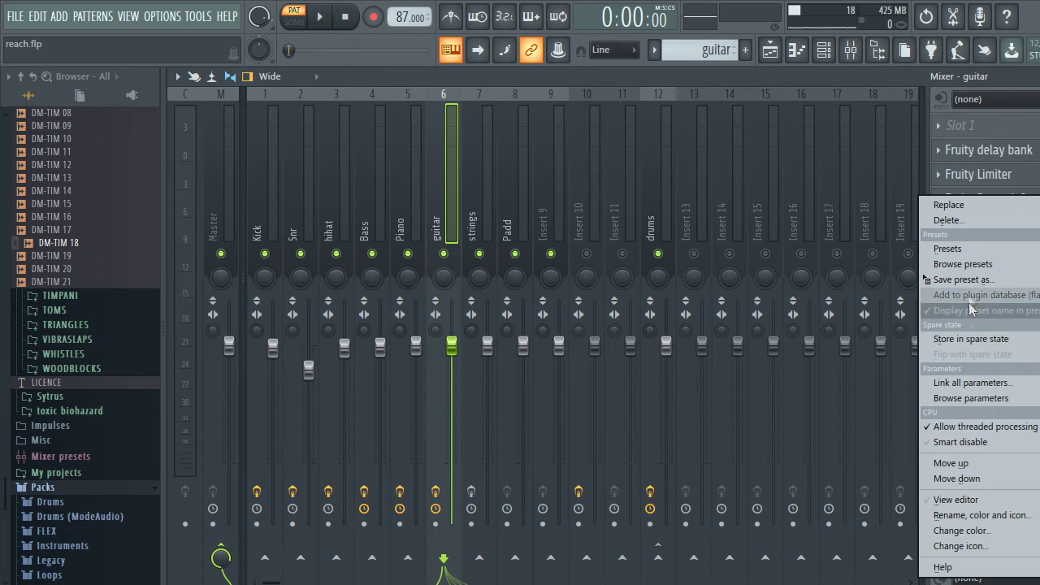
{"action": "left_click", "coordinate": [993, 466]}
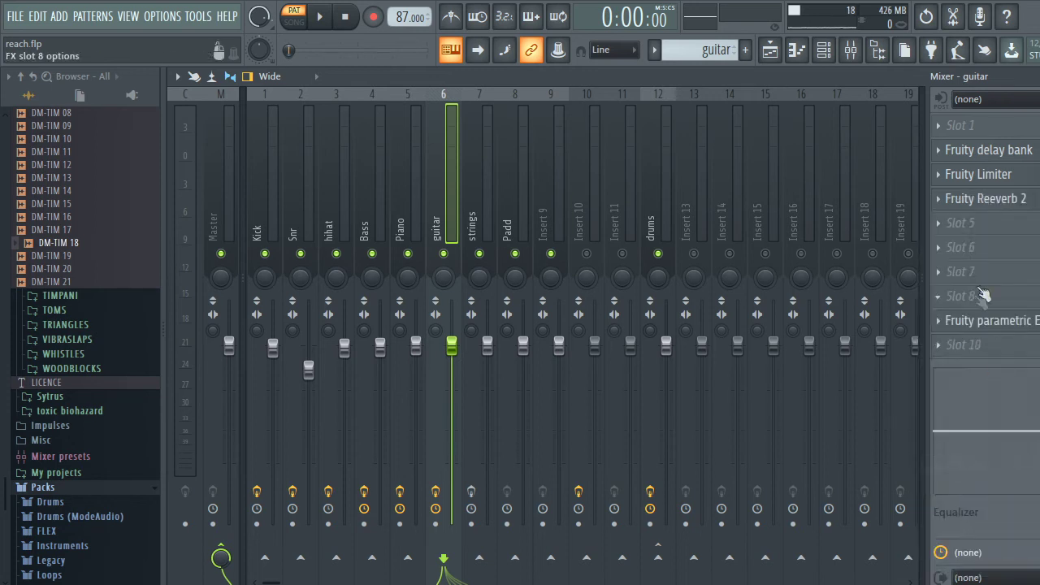
{"action": "left_click", "coordinate": [947, 324]}
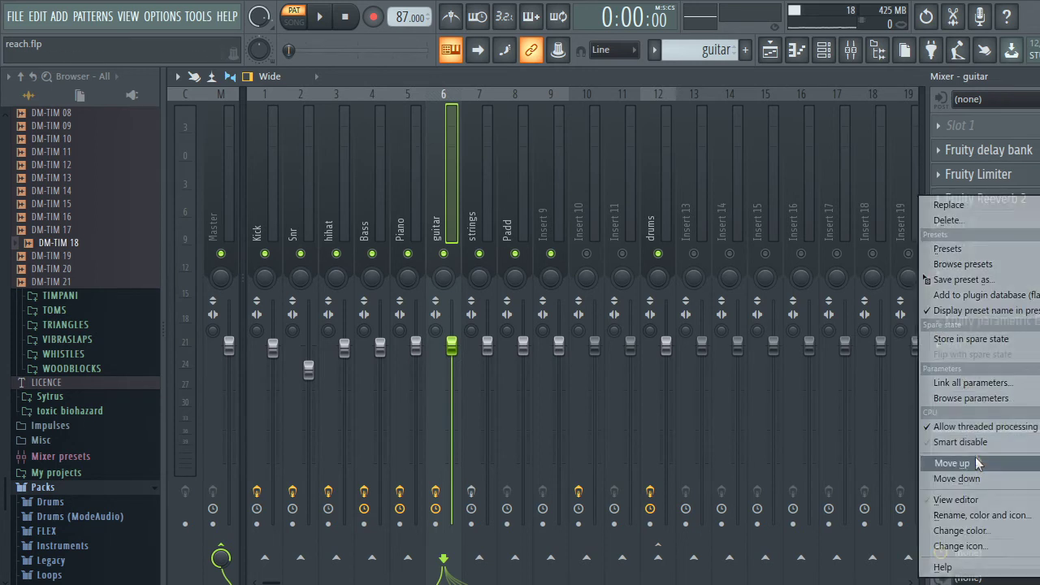
{"action": "left_click", "coordinate": [975, 457]}
{"action": "left_click", "coordinate": [963, 298]}
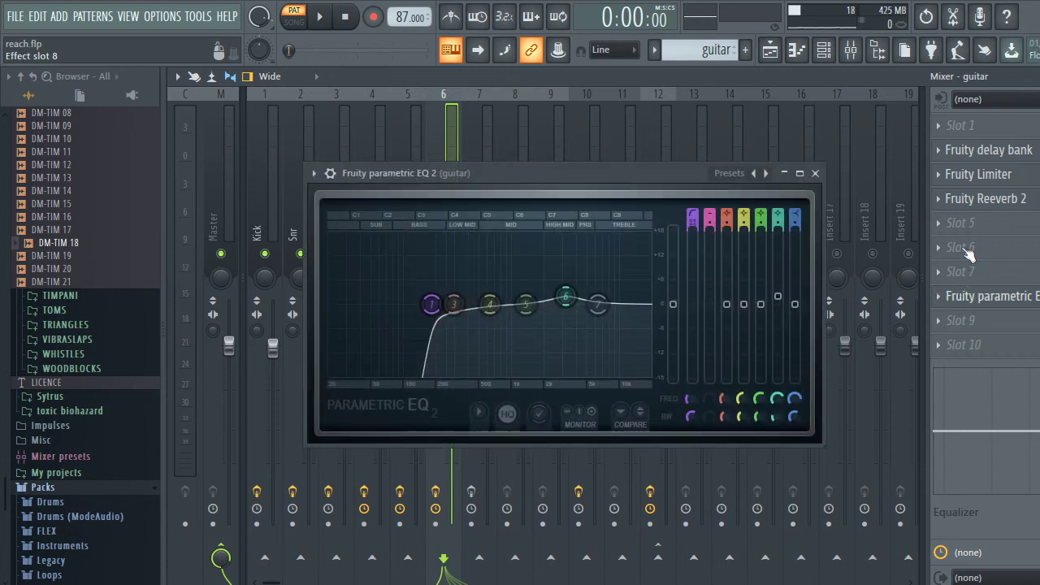
{"action": "left_click", "coordinate": [942, 297]}
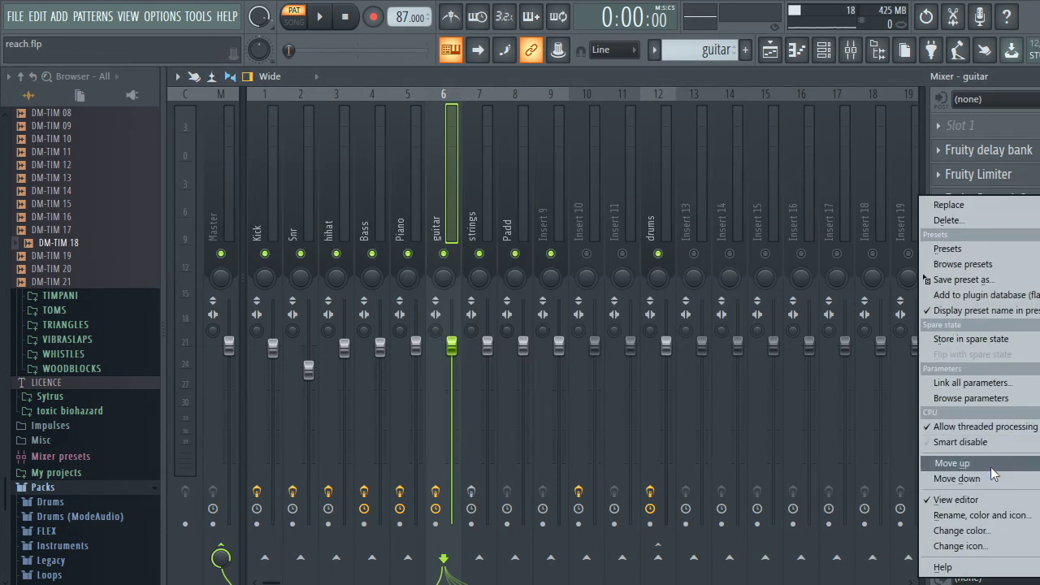
{"action": "left_click", "coordinate": [990, 466]}
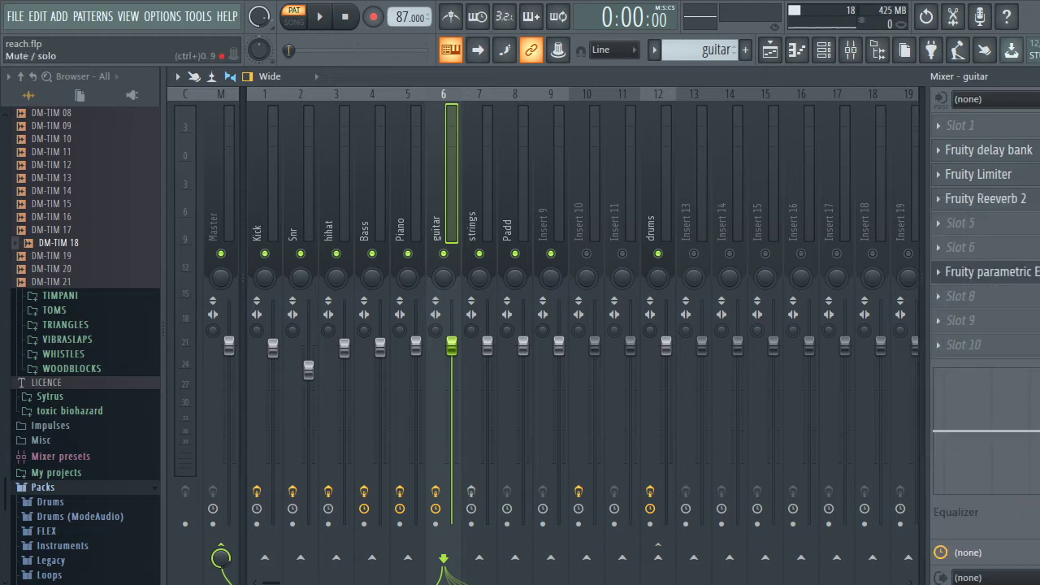
{"action": "left_click", "coordinate": [955, 272]}
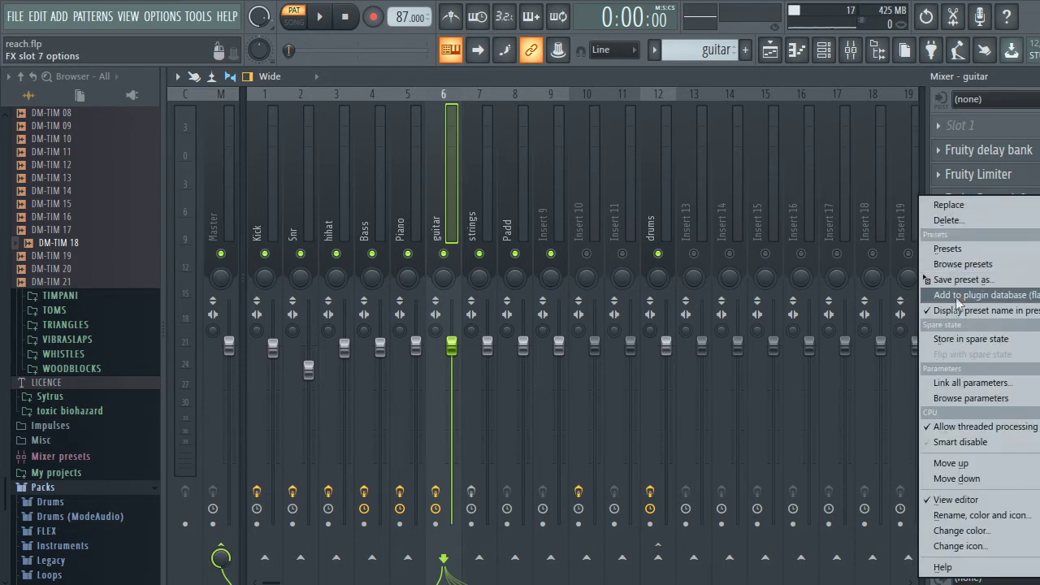
{"action": "left_click", "coordinate": [954, 462]}
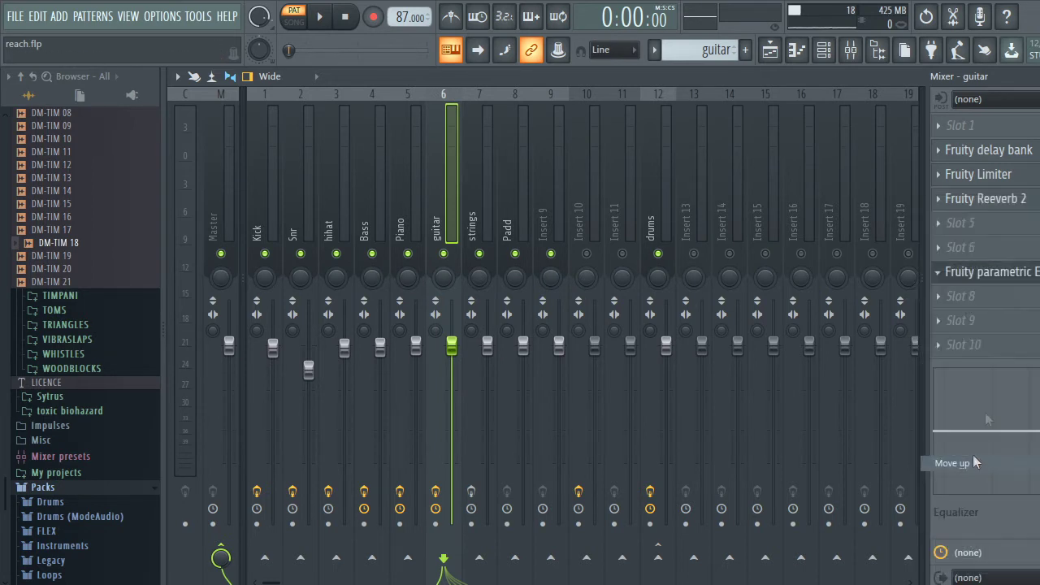
- Open the guitar track's Fruity delay bank, switch delay bank 2 off and back on, and show bank 2's settings
{"action": "left_click", "coordinate": [1008, 152]}
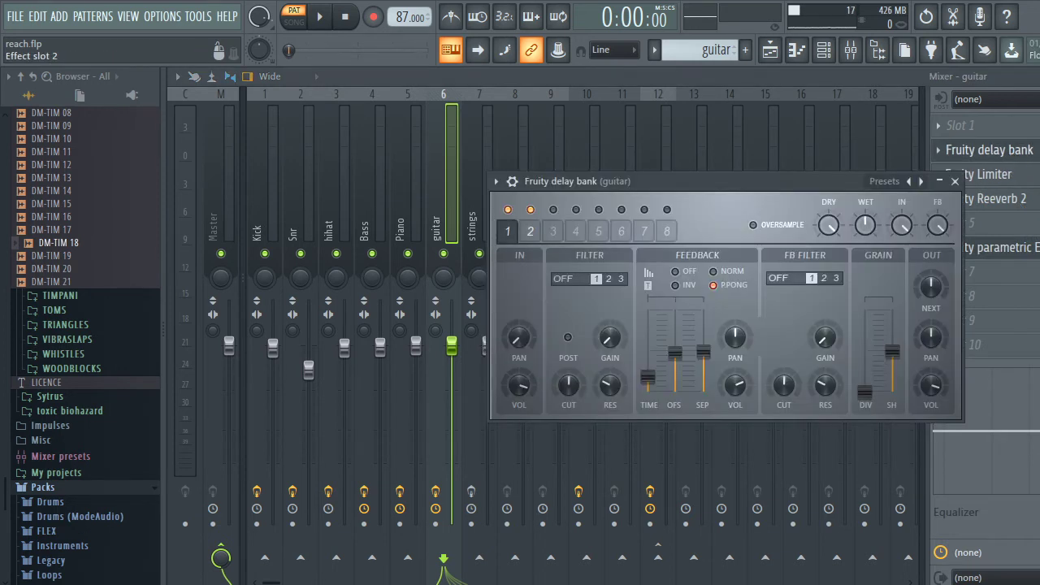
{"action": "left_click", "coordinate": [531, 209]}
{"action": "left_click_drag", "start_coordinate": [830, 180], "coordinate": [835, 233]}
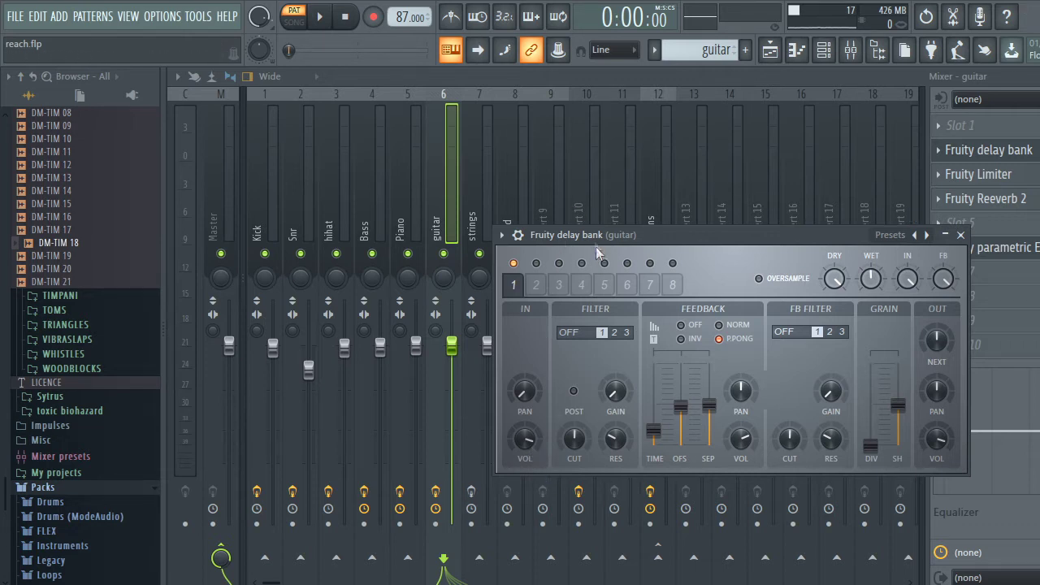
{"action": "left_click_drag", "start_coordinate": [641, 232], "coordinate": [683, 173]}
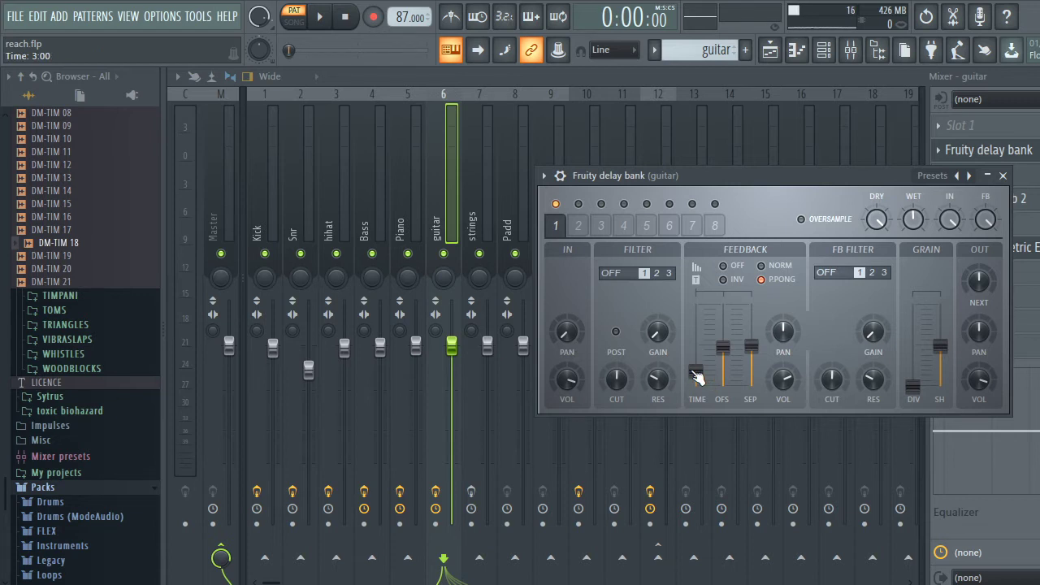
{"action": "left_click", "coordinate": [578, 227]}
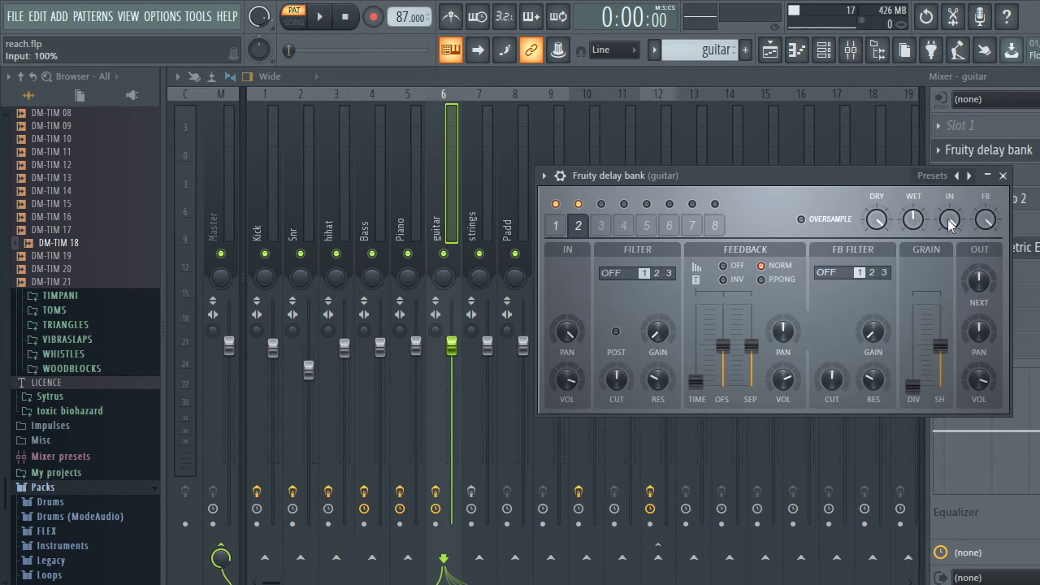
- Try the delay bank's wet level, play the guitar pattern to hear the delay, and close the plugin
{"action": "left_click_drag", "start_coordinate": [917, 227], "coordinate": [916, 207]}
{"action": "left_click_drag", "start_coordinate": [916, 205], "coordinate": [916, 228]}
{"action": "left_click", "coordinate": [316, 20]}
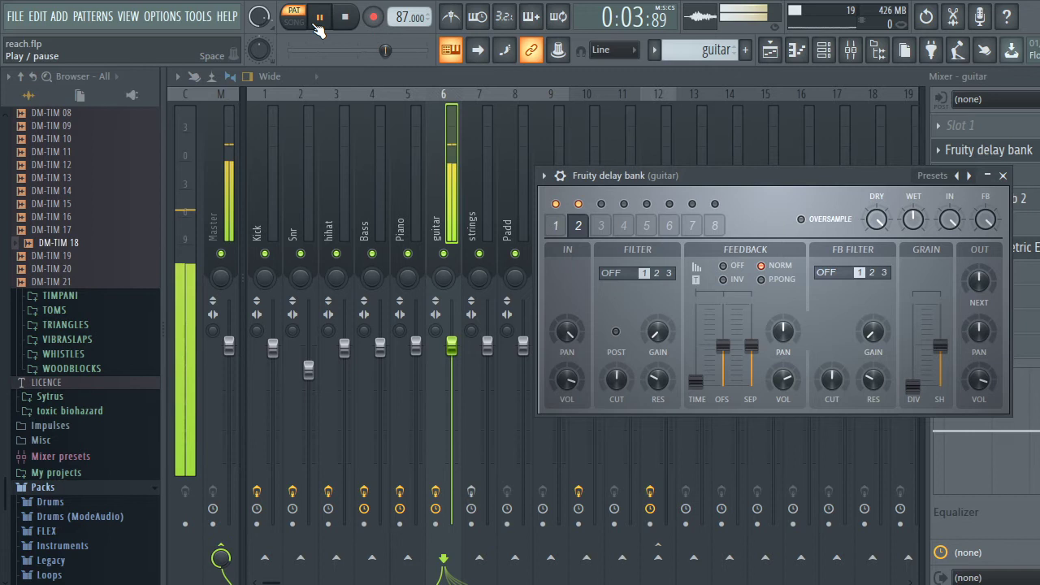
{"action": "left_click", "coordinate": [318, 22]}
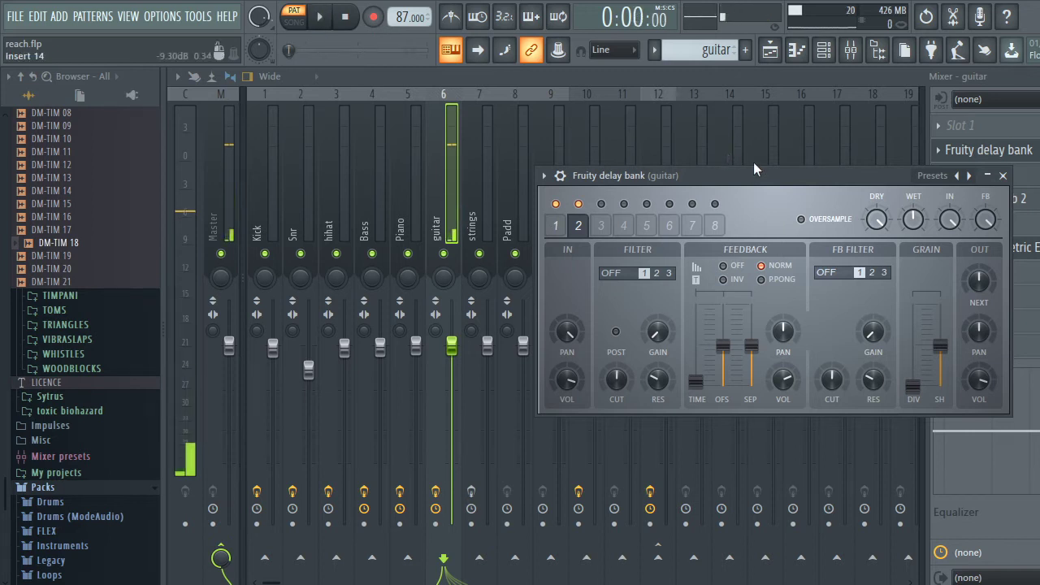
{"action": "left_click", "coordinate": [1003, 176]}
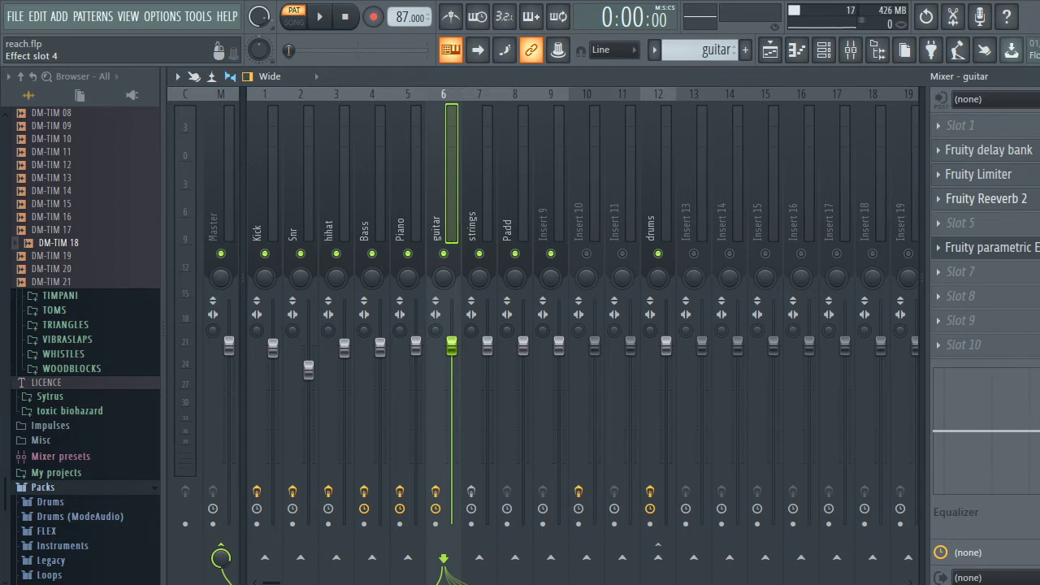
- Open Fruity Reeverb 2 on the guitar track, set its decay time to 3.2 seconds, and audition the pattern
{"action": "left_click", "coordinate": [1015, 199]}
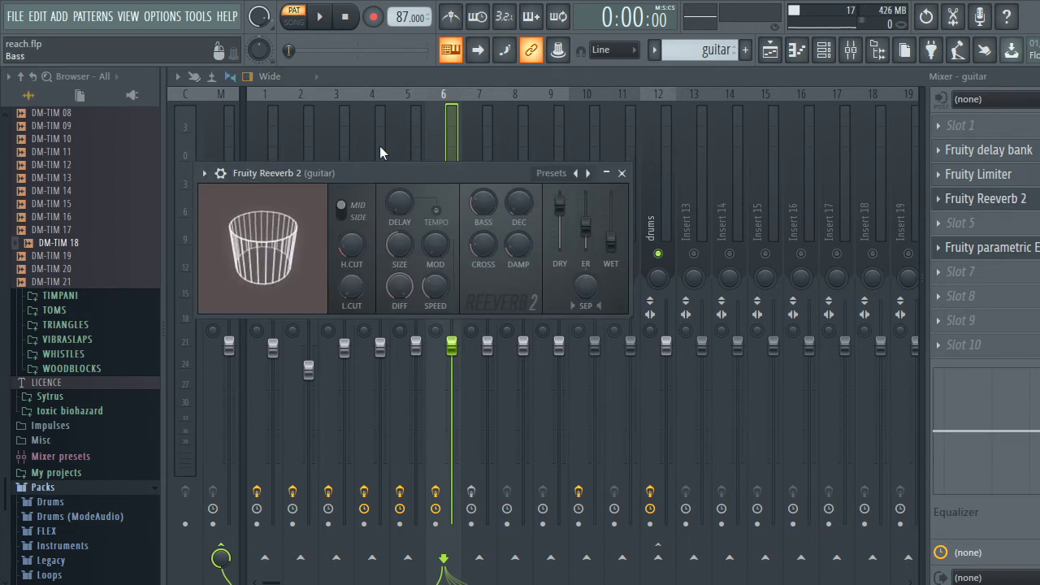
{"action": "left_click_drag", "start_coordinate": [439, 169], "coordinate": [754, 148]}
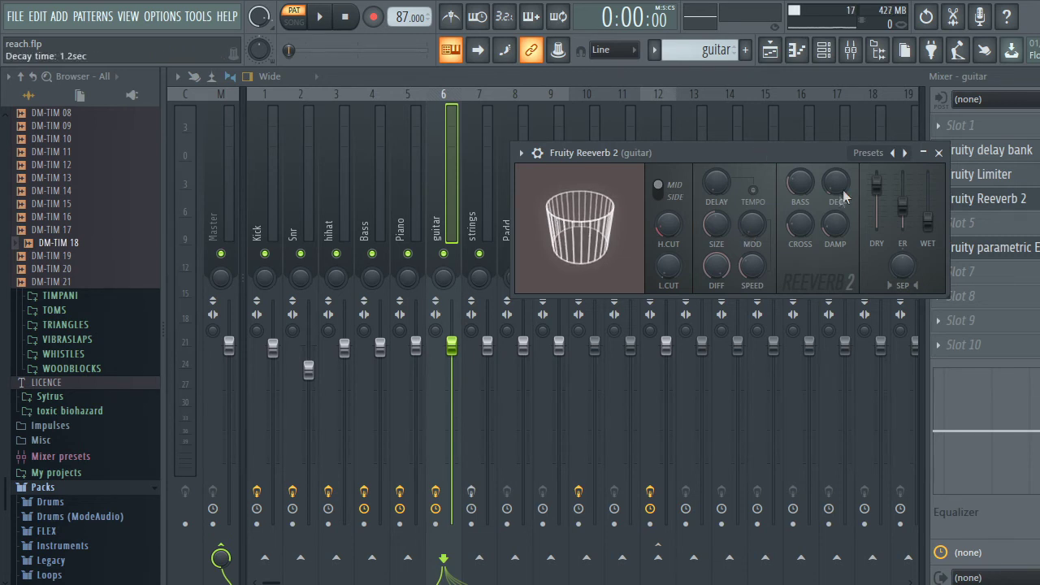
{"action": "scroll", "coordinate": [839, 190], "scroll_direction": "up", "scroll_amount": 3}
{"action": "key", "text": "space"}
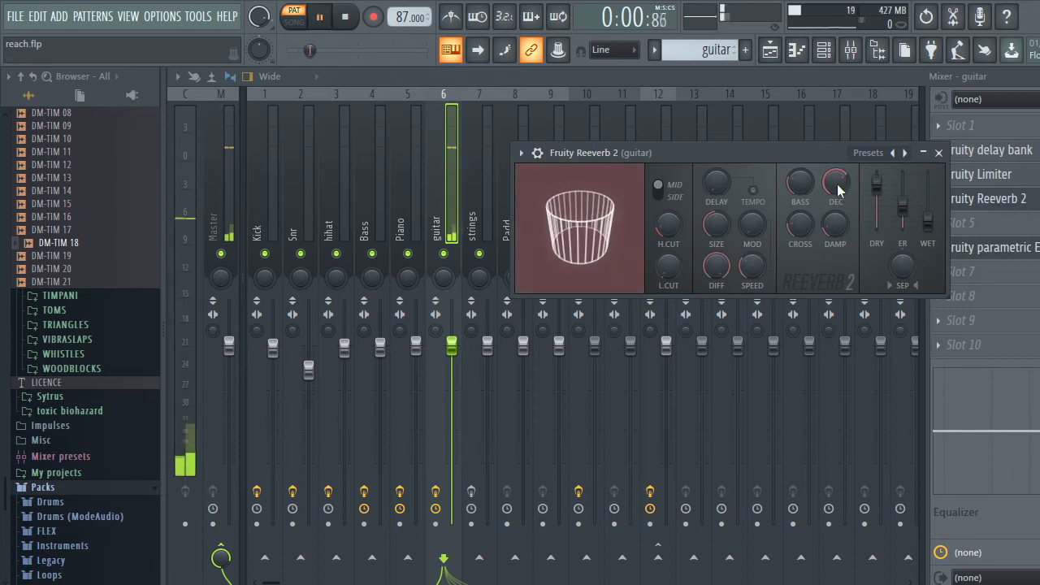
{"action": "key", "text": "space"}
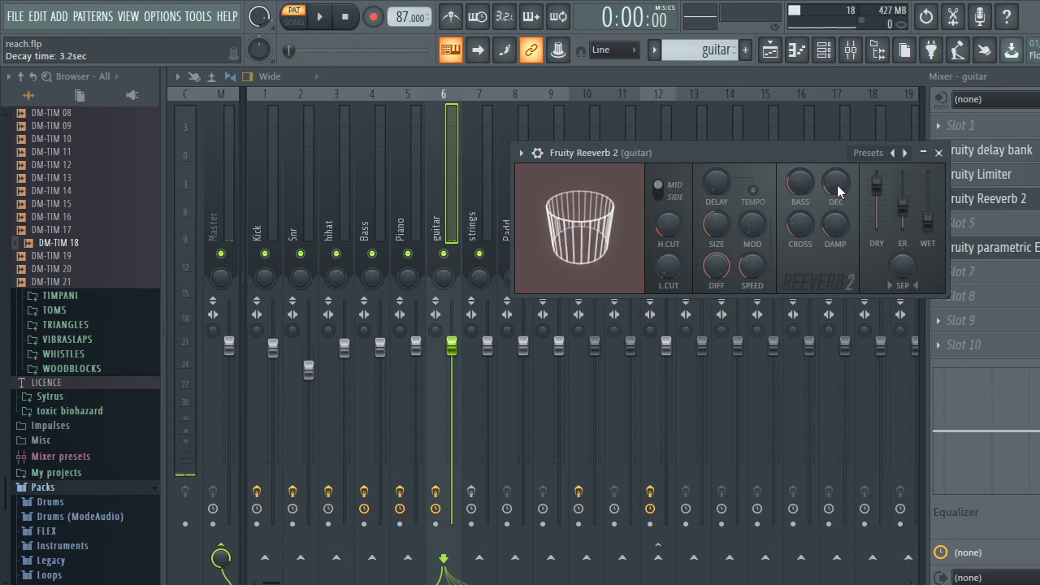
- Adjust the reverb's room size and low cut, and set its high cut to 9.2 kHz
{"action": "mouse_move", "coordinate": [716, 224]}
{"action": "left_mouse_down"}
{"action": "mouse_move", "coordinate": [716, 185]}
{"action": "mouse_move", "coordinate": [716, 227]}
{"action": "left_mouse_up"}
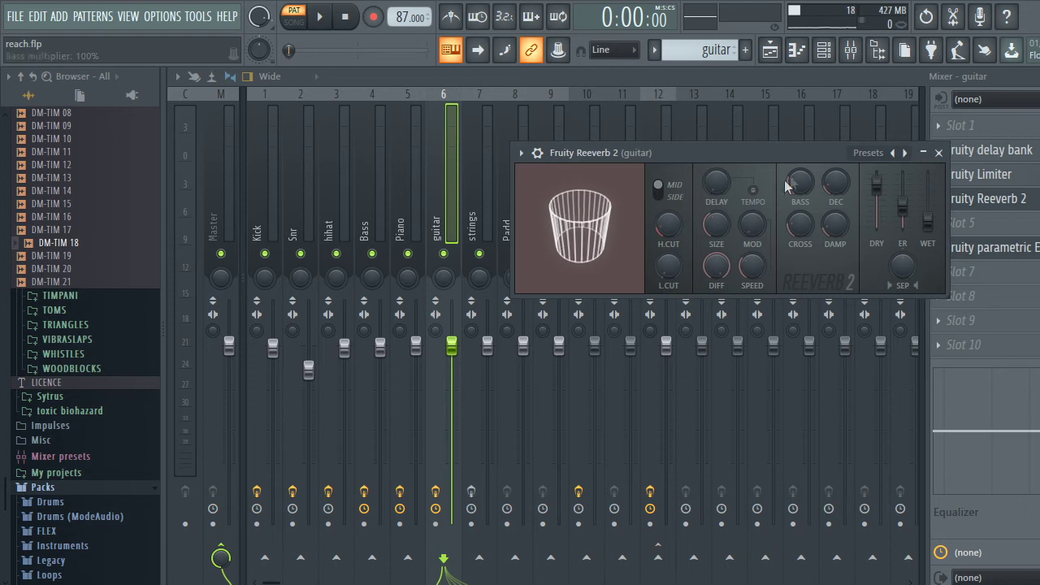
{"action": "left_click_drag", "start_coordinate": [671, 249], "coordinate": [671, 232]}
{"action": "mouse_move", "coordinate": [668, 265]}
{"action": "left_mouse_down"}
{"action": "mouse_move", "coordinate": [667, 252]}
{"action": "mouse_move", "coordinate": [667, 268]}
{"action": "left_mouse_up"}
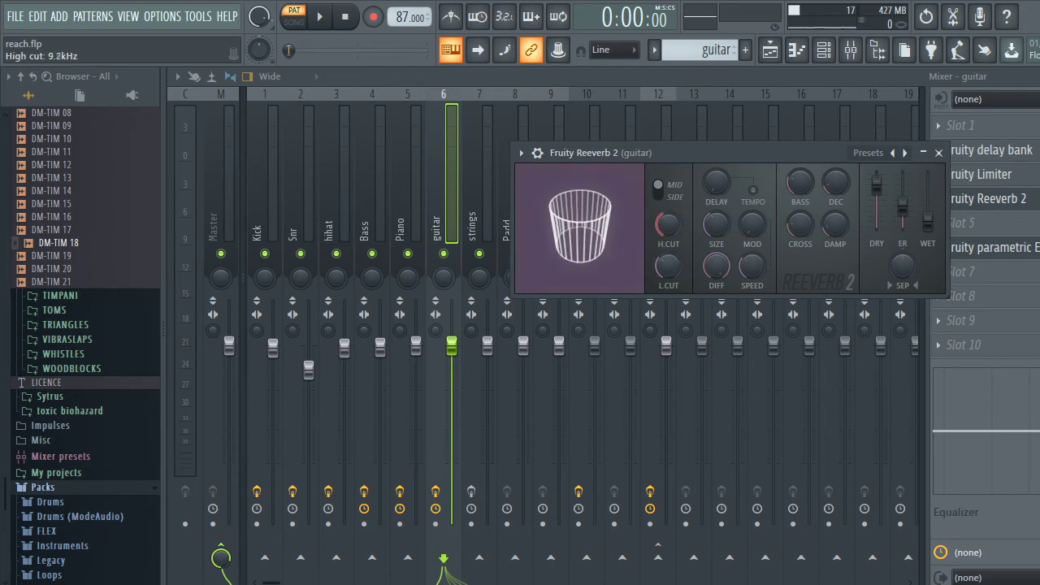
- Raise the reverb's wet level to 33%, and play the guitar pattern to hear the result
{"action": "left_click_drag", "start_coordinate": [927, 221], "coordinate": [890, 214]}
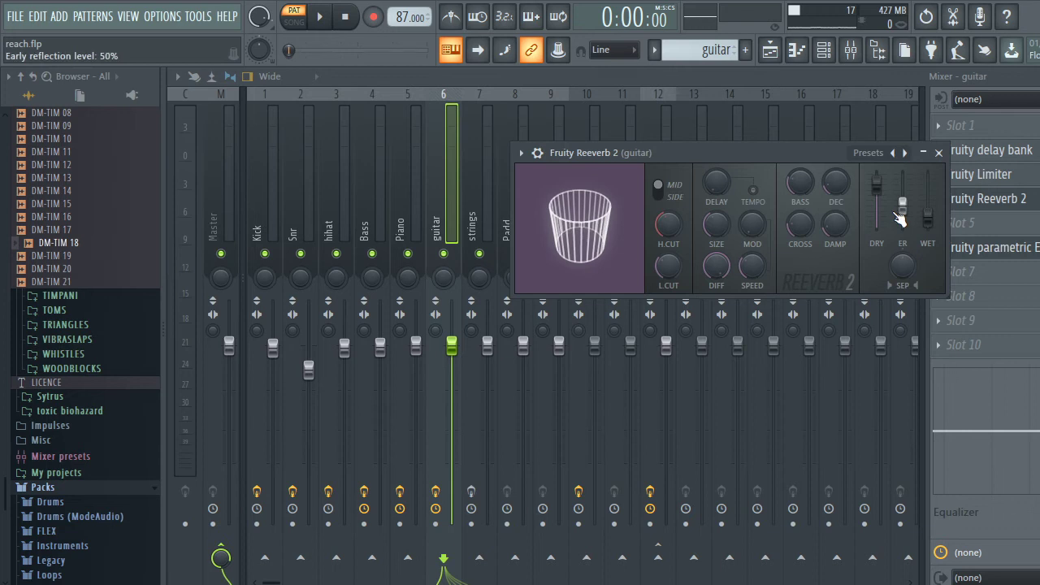
{"action": "scroll", "coordinate": [929, 220], "scroll_direction": "up", "scroll_amount": 3}
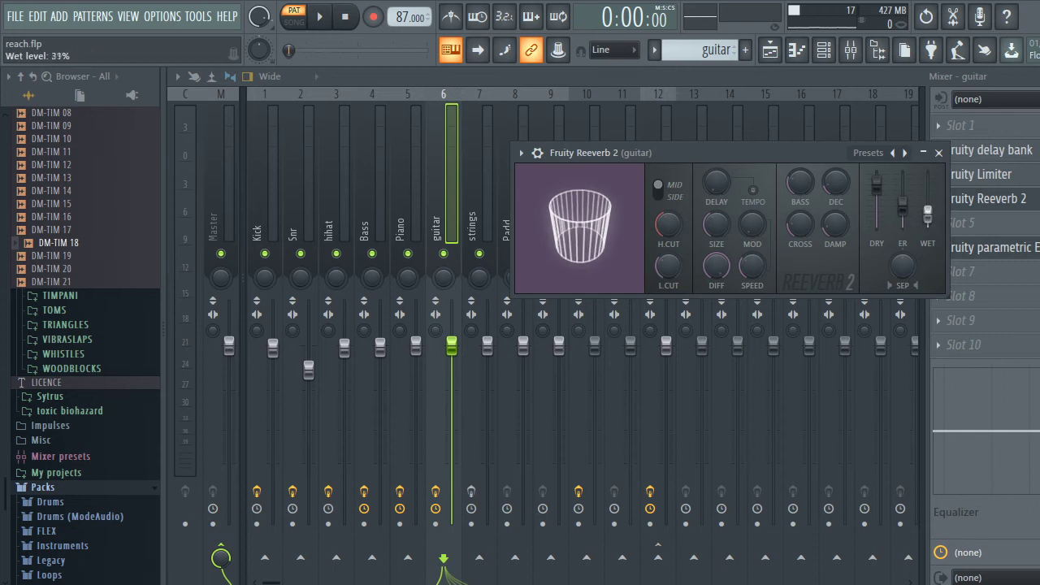
{"action": "left_click", "coordinate": [321, 18]}
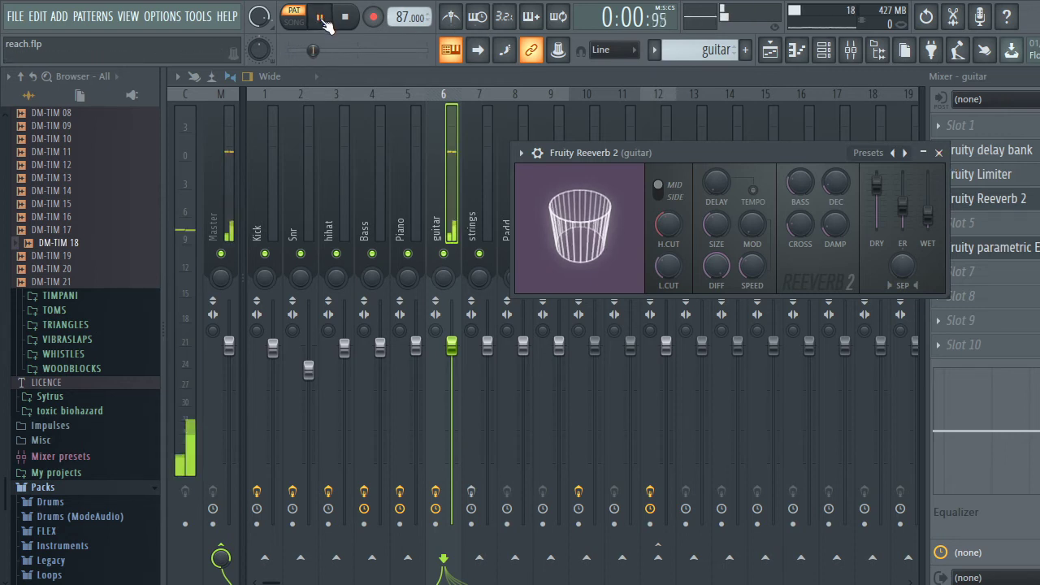
- Lower the guitar reverb's wet level to 16% while the pattern plays, and stop playback
{"action": "mouse_move", "coordinate": [933, 234]}
{"action": "left_mouse_down"}
{"action": "mouse_move", "coordinate": [933, 209]}
{"action": "mouse_move", "coordinate": [927, 220]}
{"action": "left_mouse_up"}
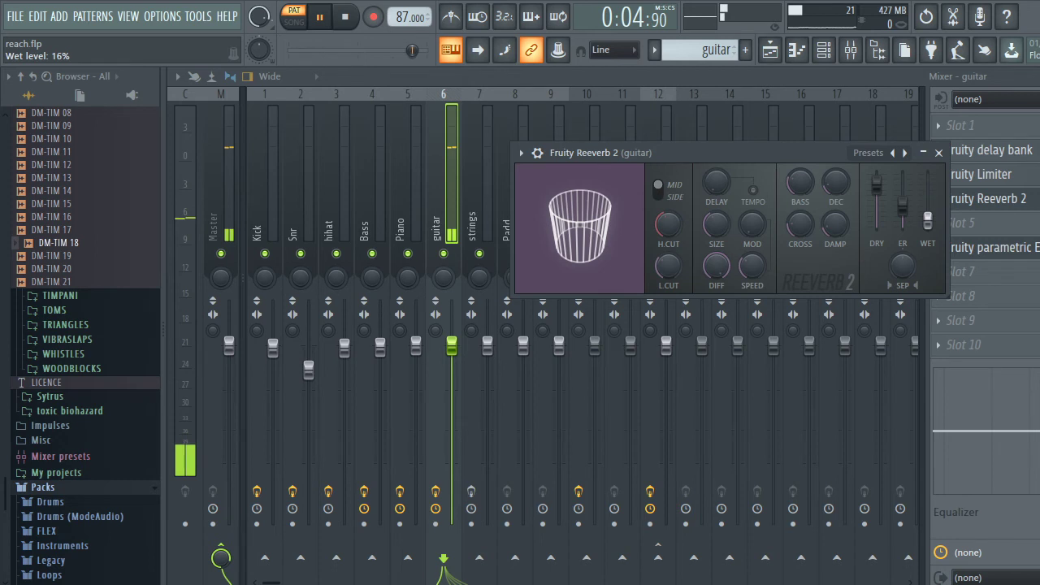
{"action": "key", "text": "space"}
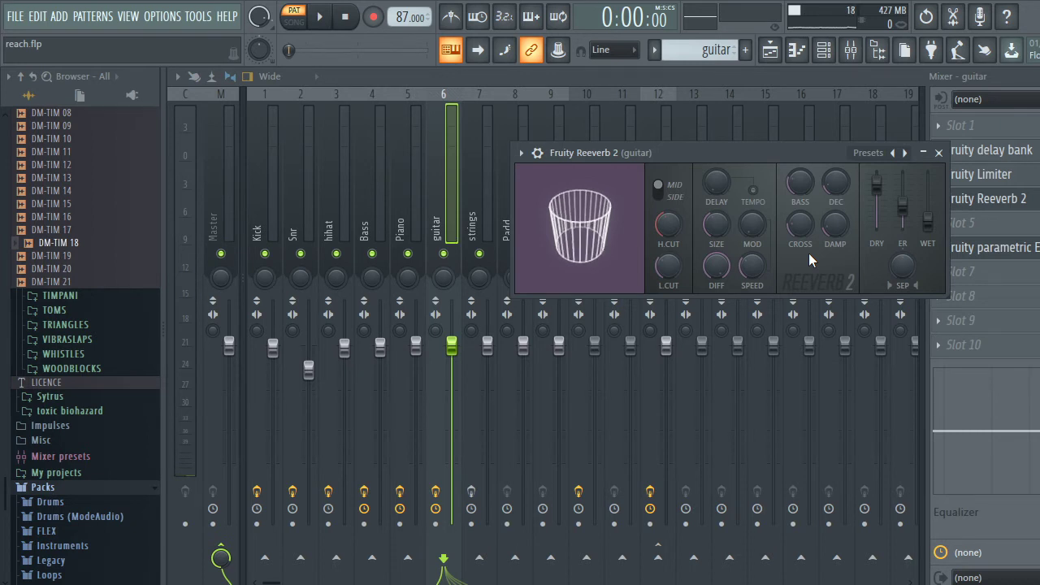
- Select the Snr mixer track, start playback, and switch to the drums pattern
{"action": "left_click", "coordinate": [298, 178]}
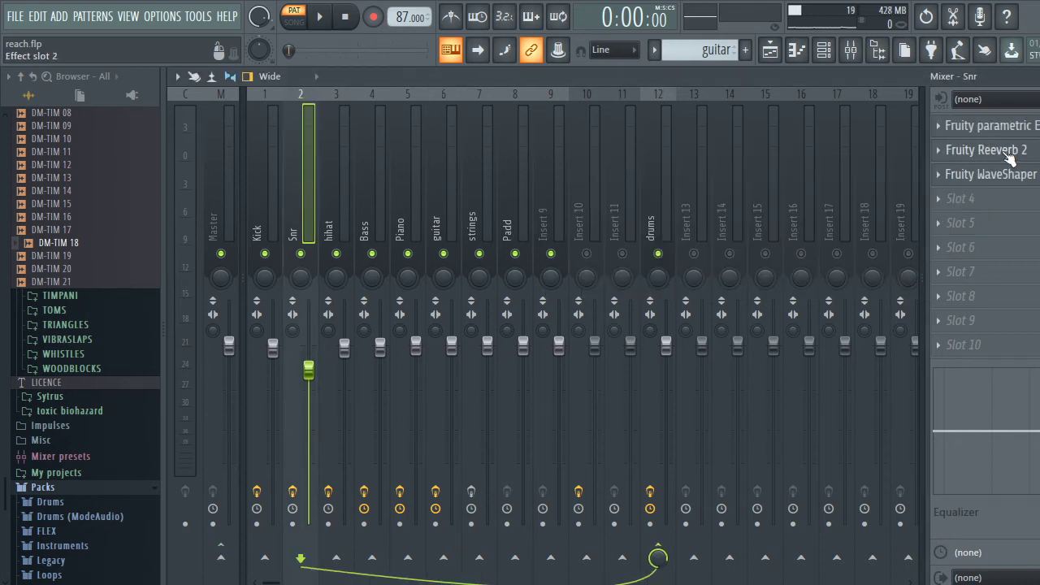
{"action": "key", "text": "space"}
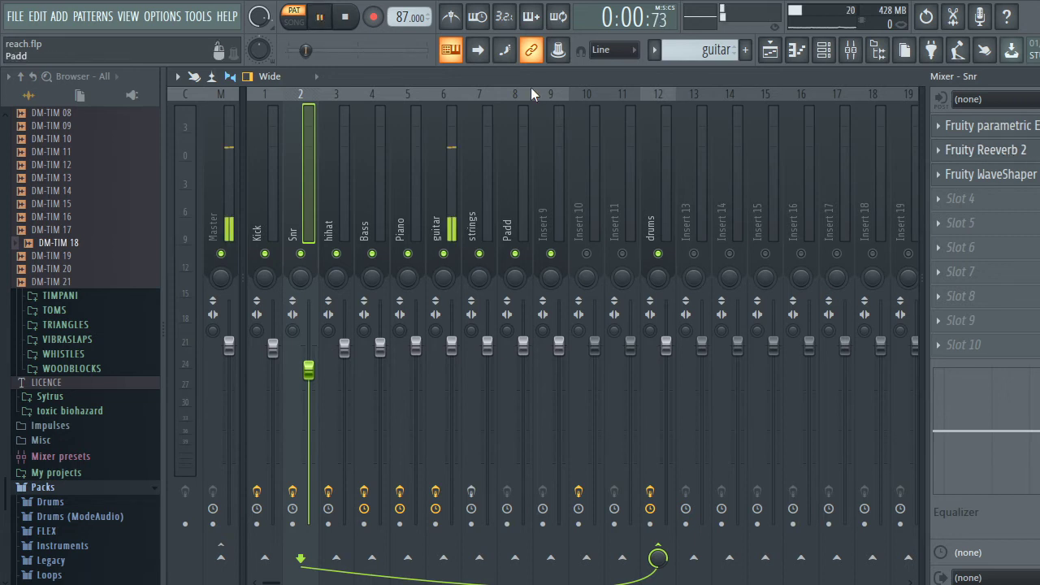
{"action": "left_click", "coordinate": [705, 50]}
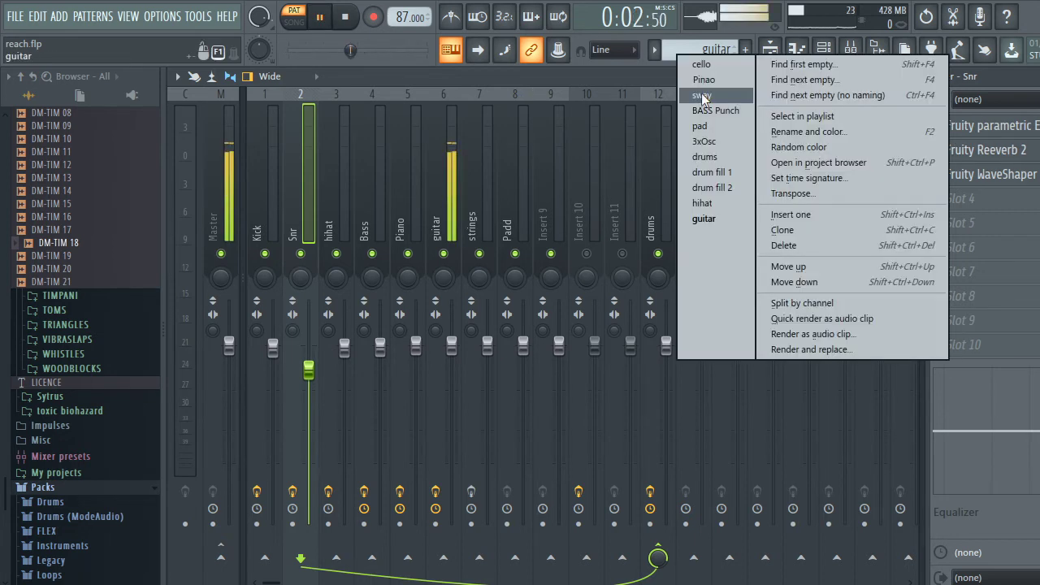
{"action": "left_click", "coordinate": [698, 163]}
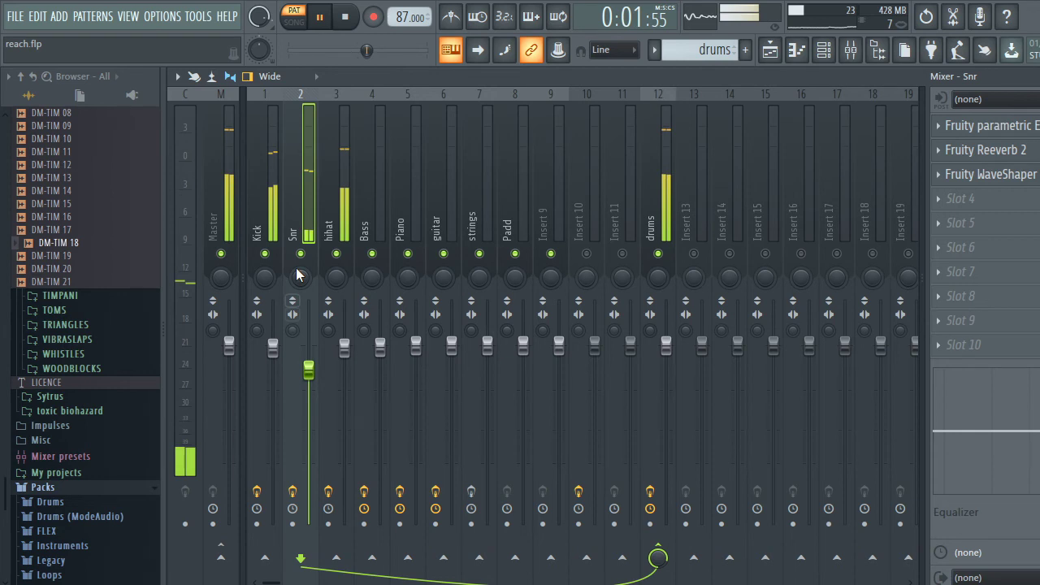
- Raise the Snr track's volume fader slightly and save the project
{"action": "scroll", "coordinate": [307, 371], "scroll_direction": "up", "scroll_amount": 3}
{"action": "key", "text": "ctrl+s"}
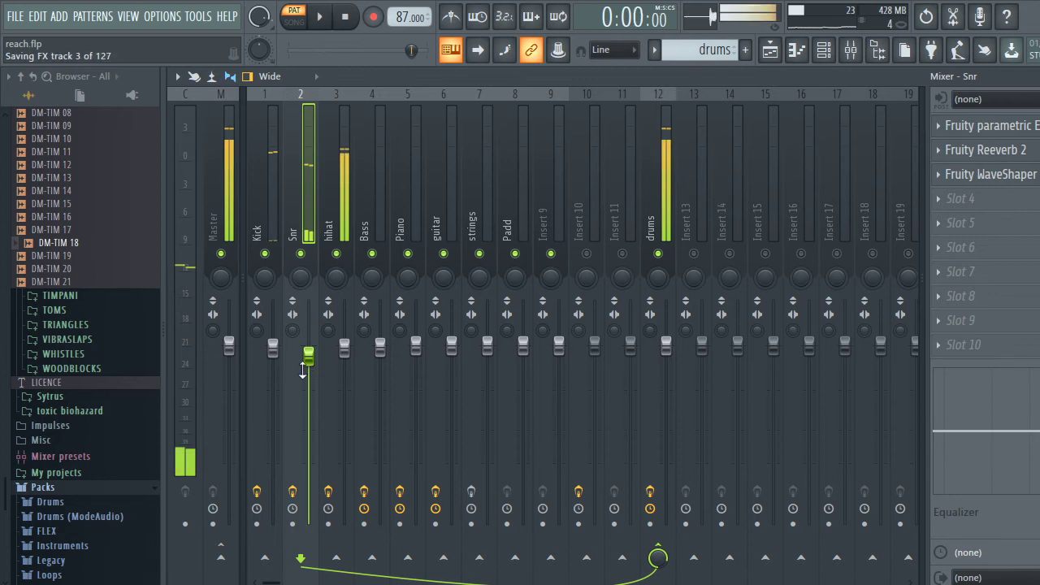
- With the song playing, add Fruity Reeverb 2 to slot 2 of the strings track, set its decay time to 3.1 seconds, and close it
{"action": "left_click", "coordinate": [407, 179]}
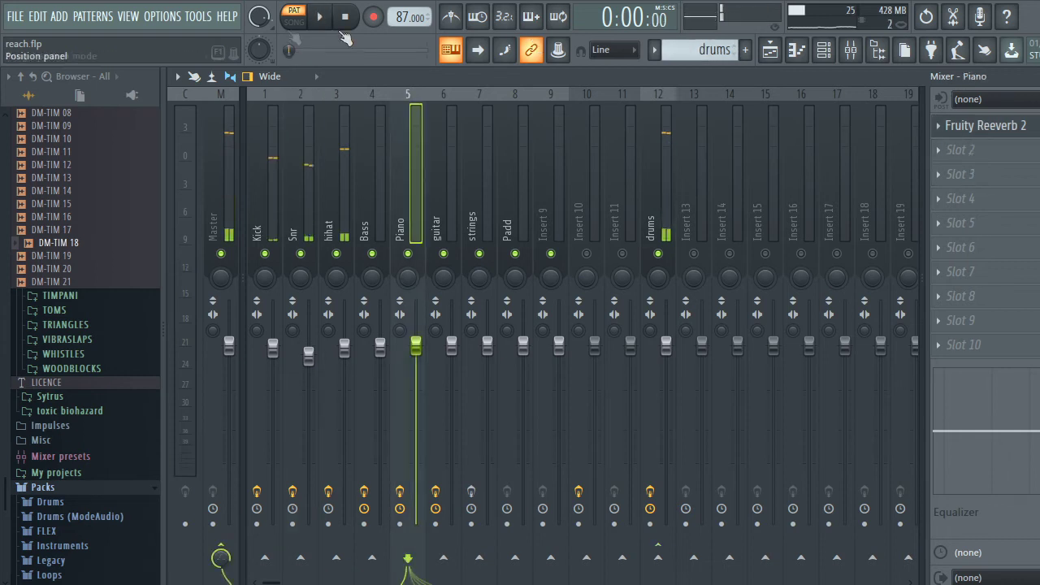
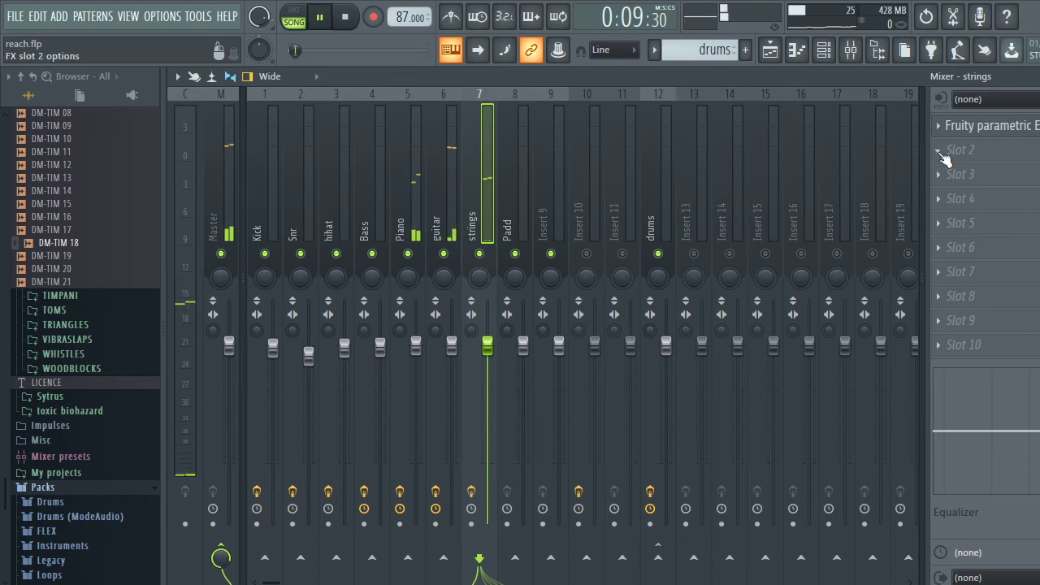
{"action": "left_click", "coordinate": [939, 151]}
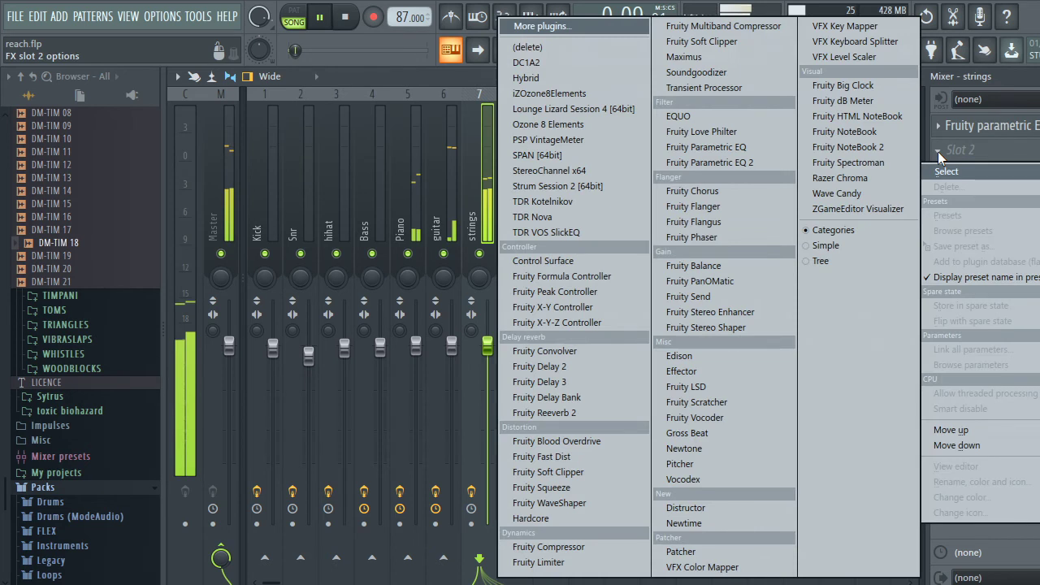
{"action": "left_click", "coordinate": [542, 413]}
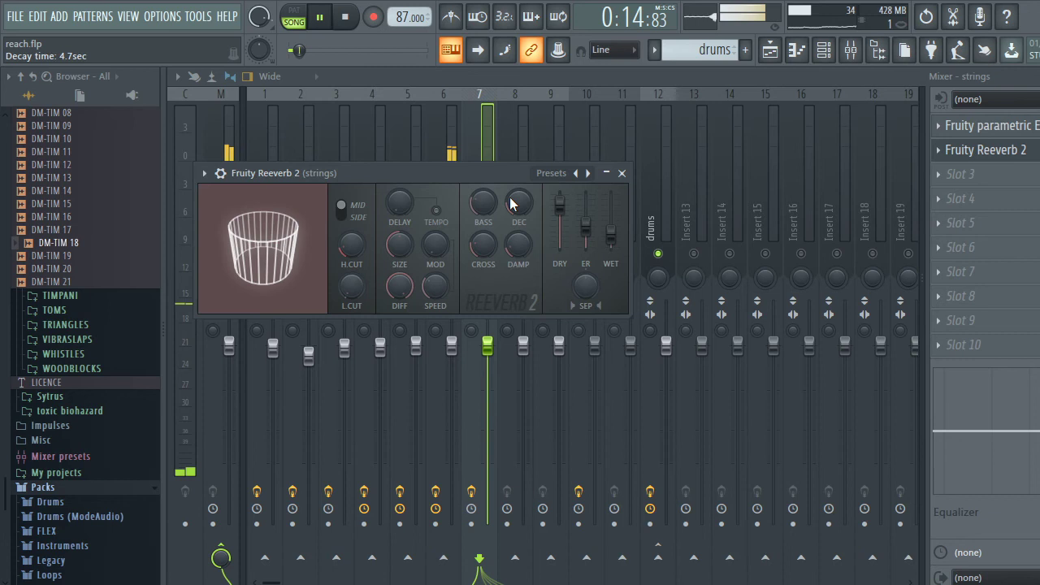
{"action": "scroll", "coordinate": [510, 205], "scroll_direction": "down", "scroll_amount": 3}
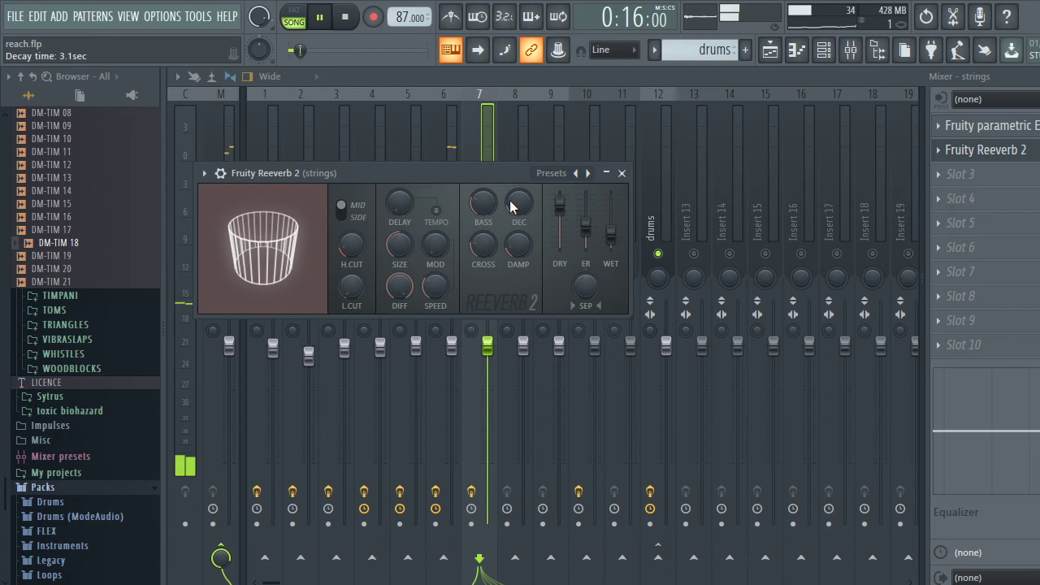
{"action": "left_click", "coordinate": [622, 172]}
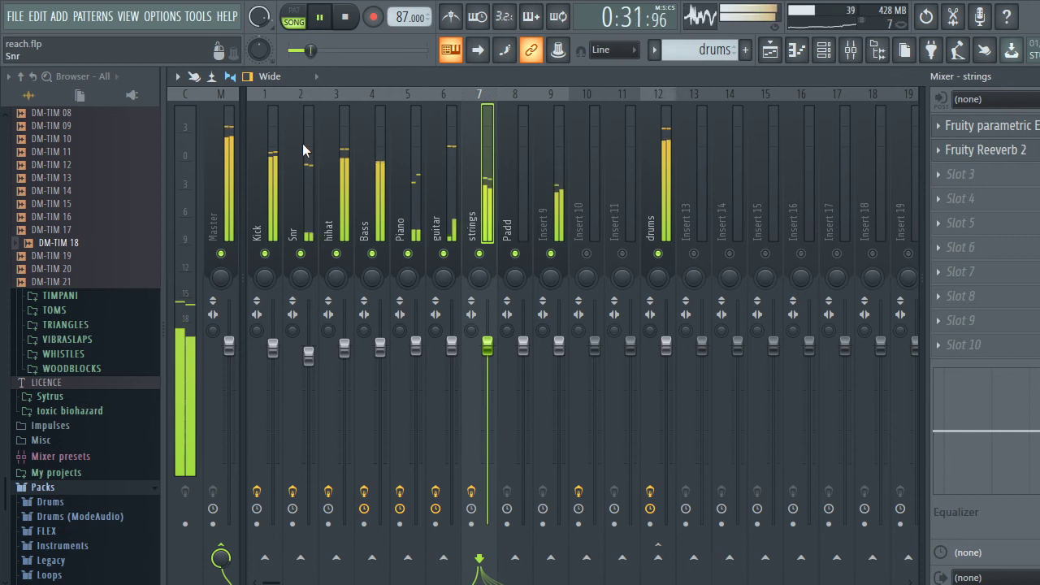
- Select the Bass track while listening to the full song's mix, and stop playback
{"action": "left_click", "coordinate": [372, 145]}
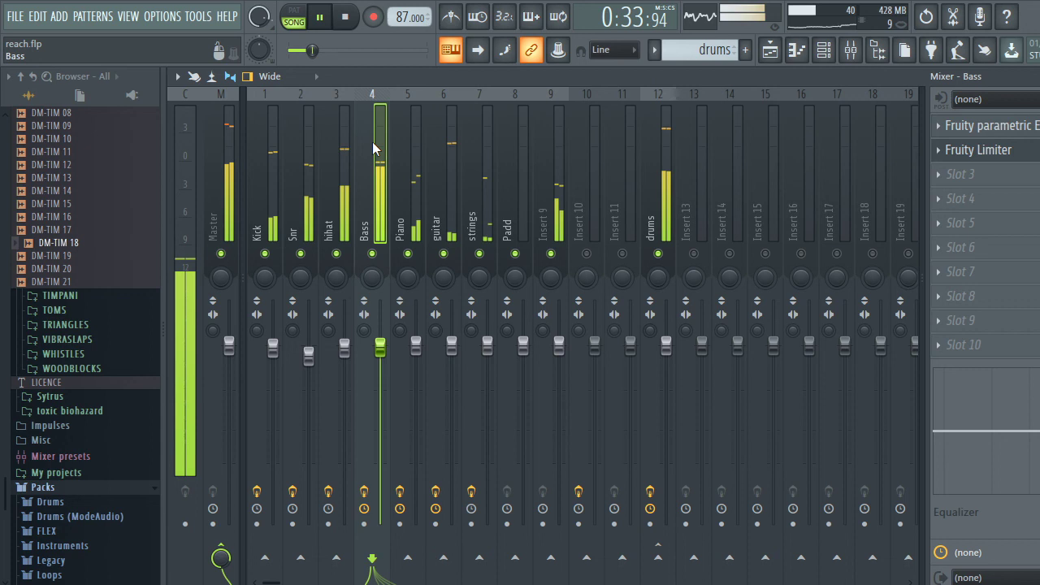
{"action": "left_click", "coordinate": [312, 138]}
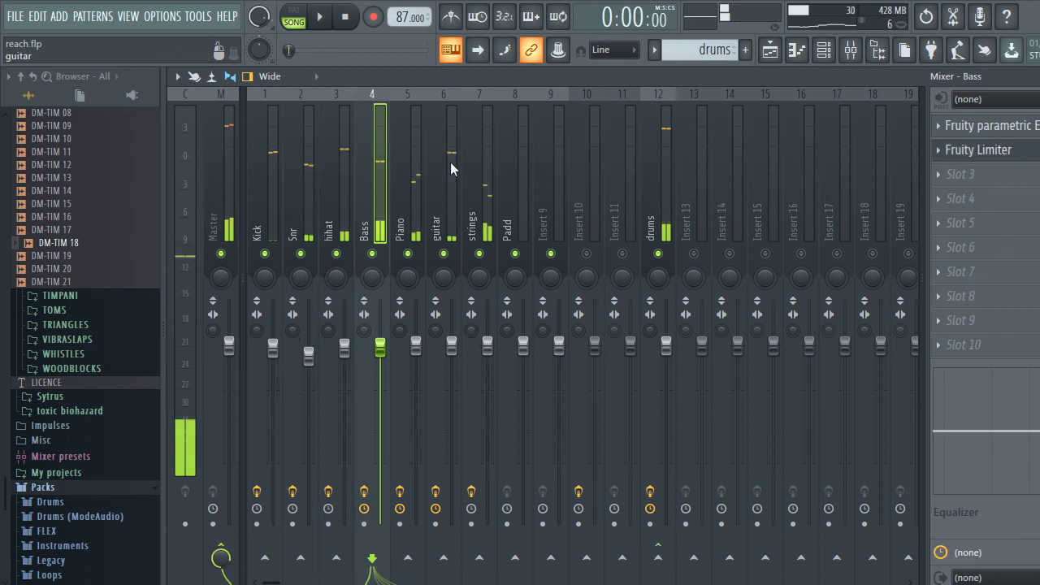
{"action": "mouse_move", "coordinate": [656, 584]}
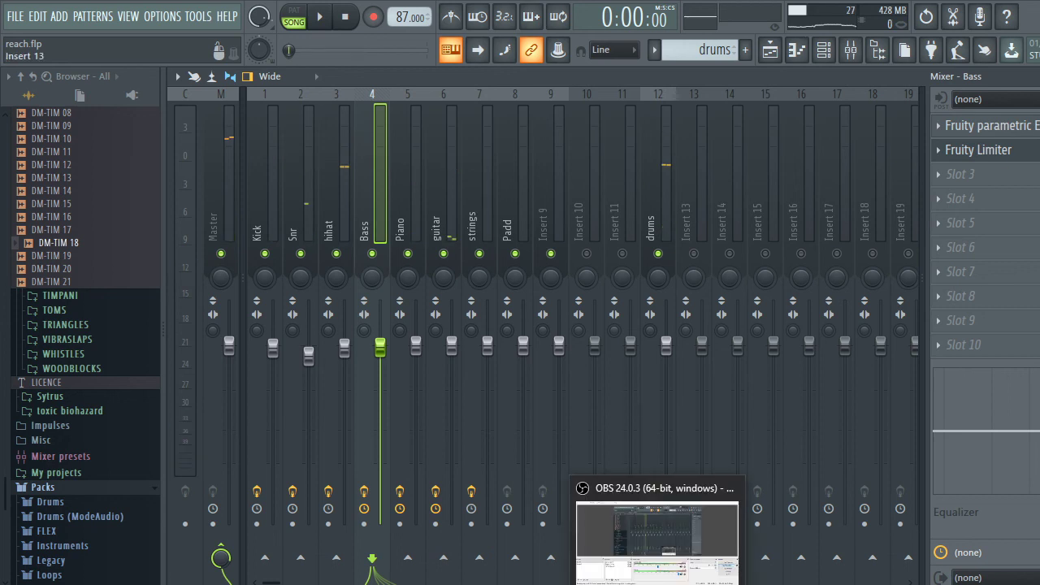